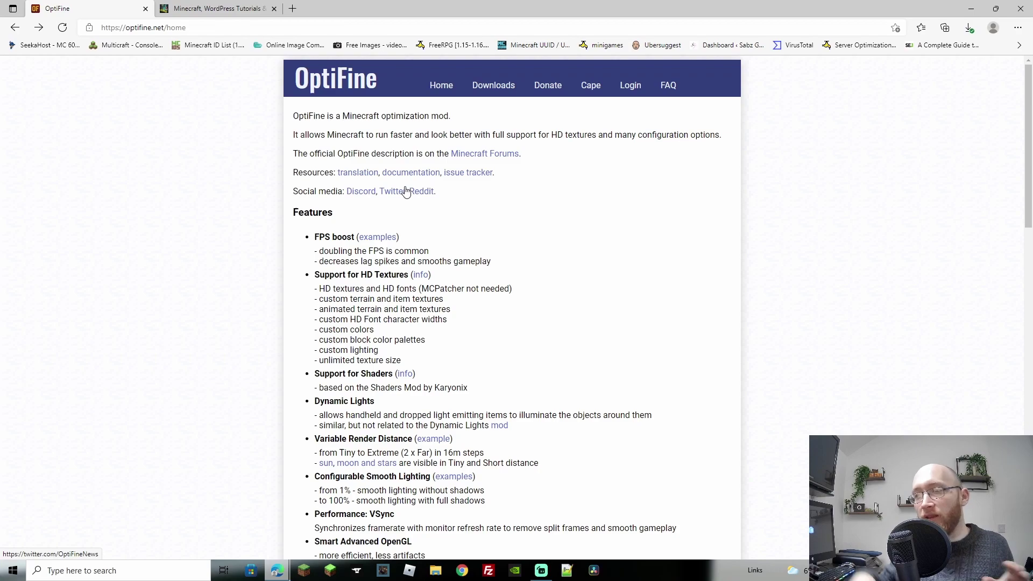
Download the preview build OptiFine 1.18.2 HD U H6 pre1 from the OptiFine site's mirror and keep the flagged jar file.
{"action": "left_click", "coordinate": [492, 91]}
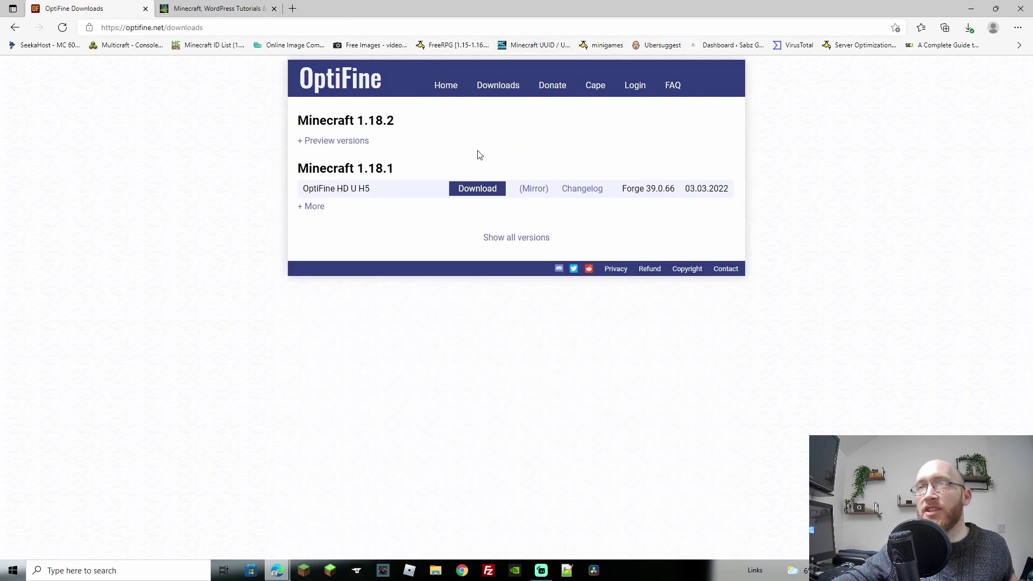
{"action": "left_click", "coordinate": [320, 142]}
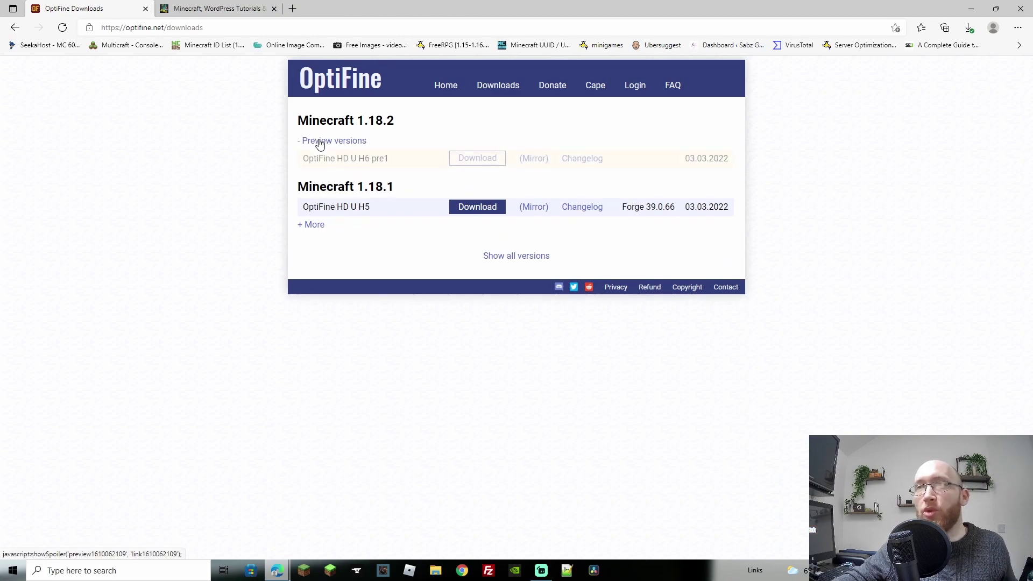
{"action": "left_click", "coordinate": [538, 160]}
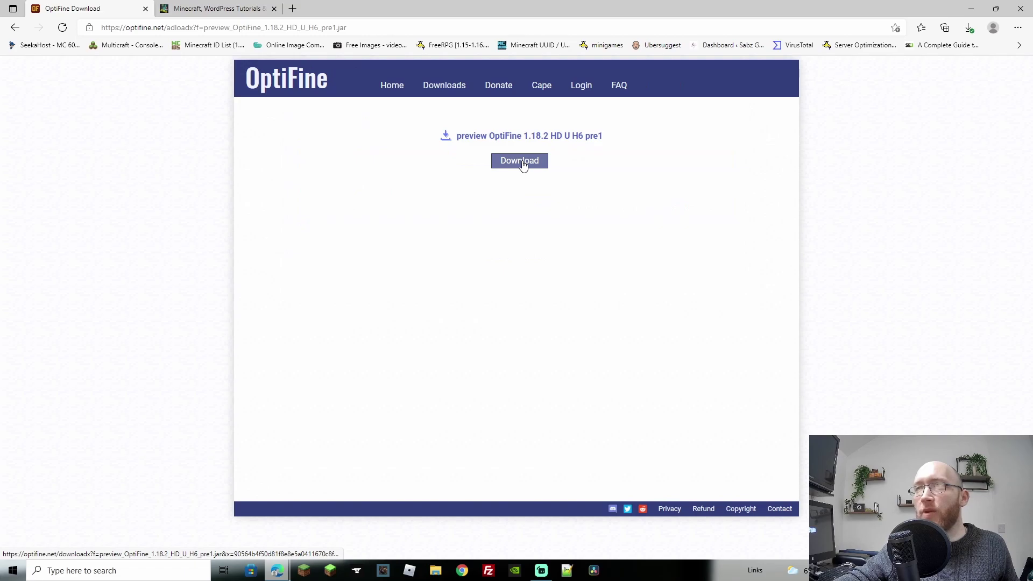
{"action": "left_click", "coordinate": [520, 162]}
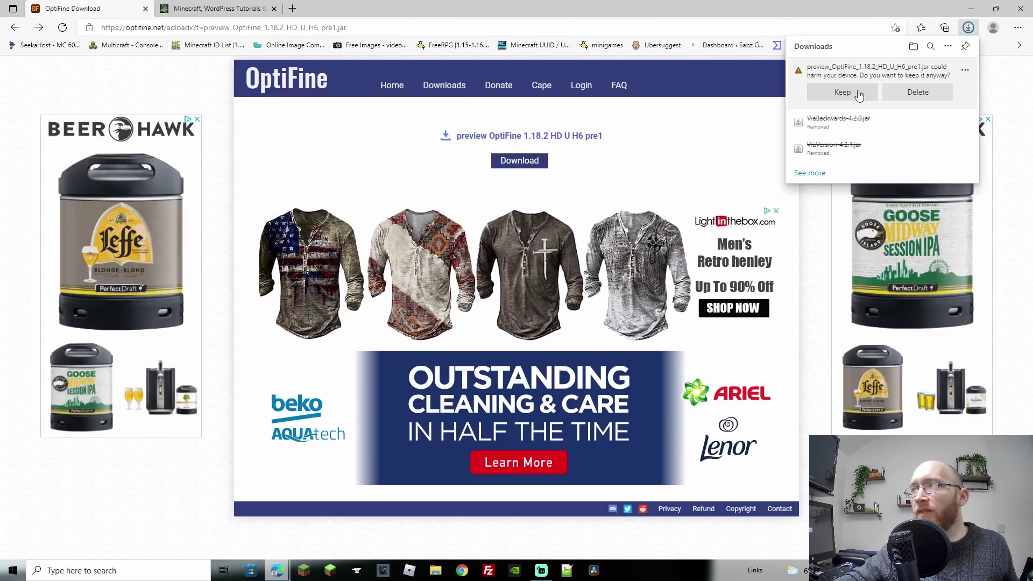
{"action": "left_click", "coordinate": [858, 94]}
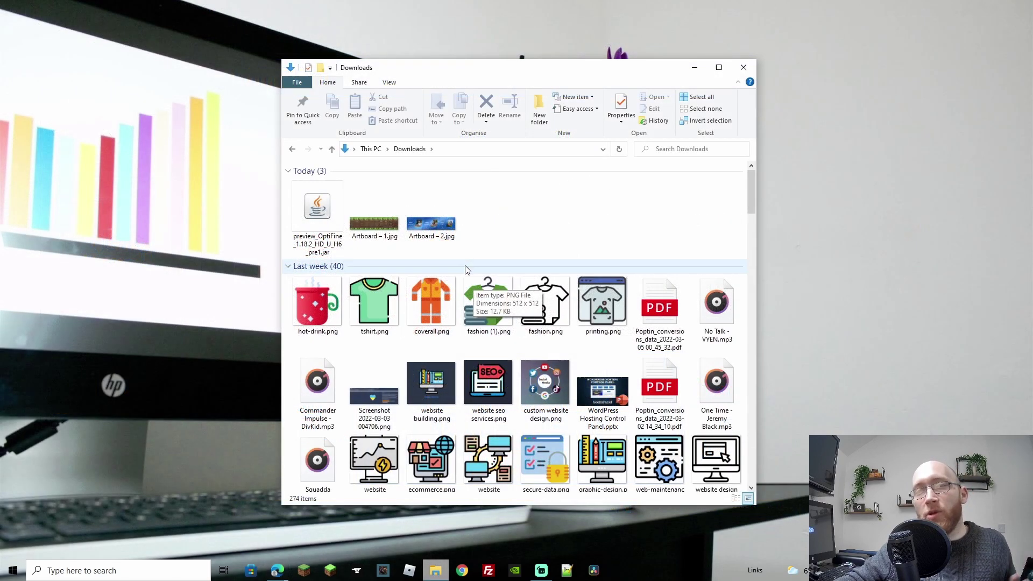
Move the downloaded preview_OptiFine_1.18.2_HD_U_H6_pre1.jar from the Downloads folder to the Desktop folder.
{"action": "right_click", "coordinate": [318, 218]}
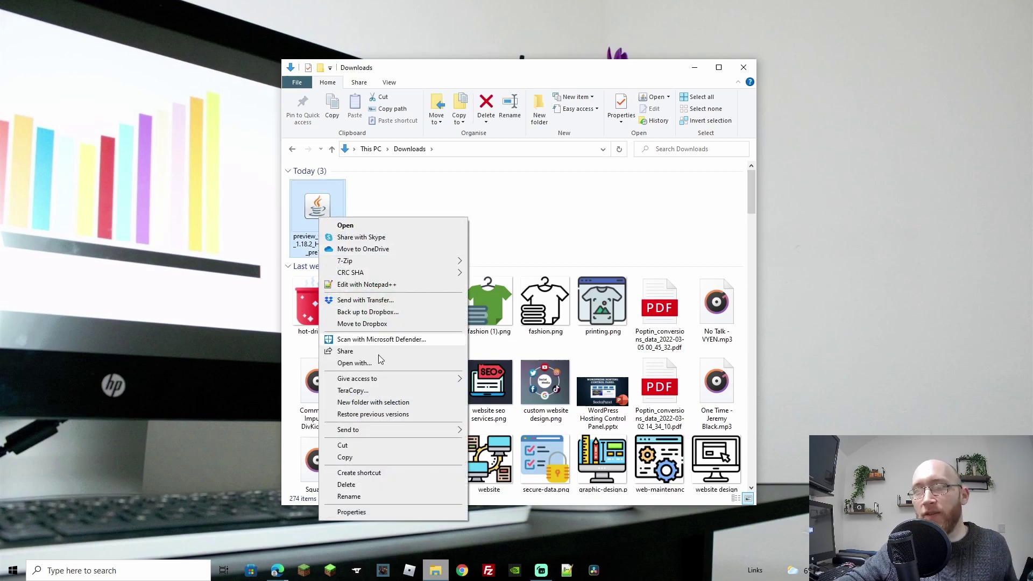
{"action": "left_click", "coordinate": [383, 446]}
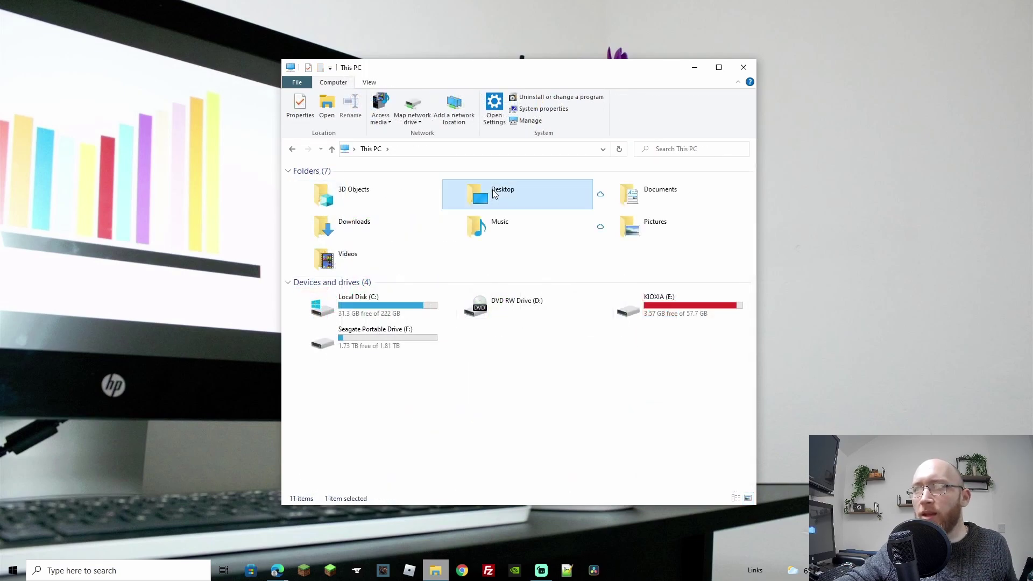
{"action": "double_click", "coordinate": [500, 195]}
{"action": "right_click", "coordinate": [537, 435]}
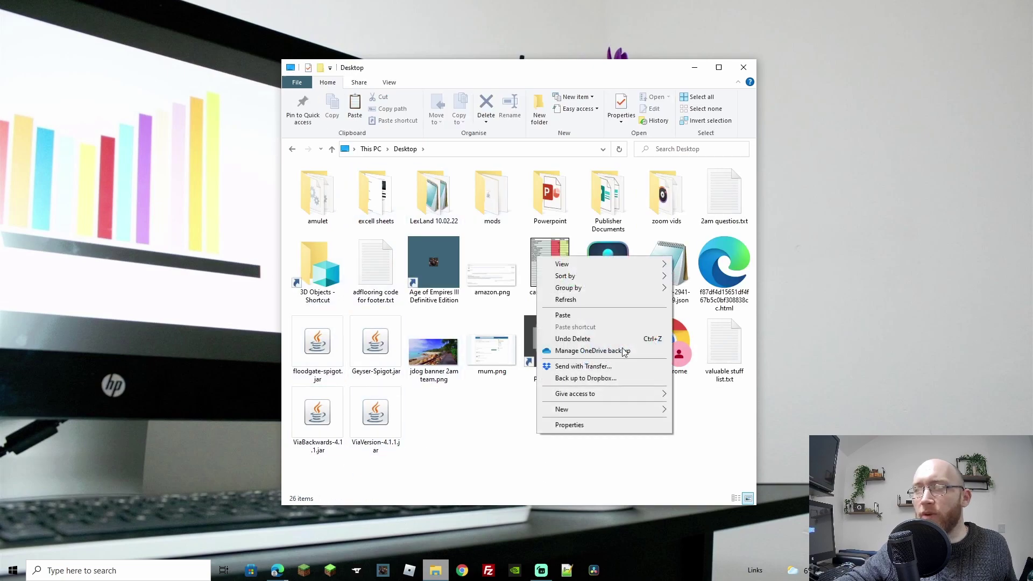
{"action": "left_click", "coordinate": [590, 314]}
{"action": "left_click", "coordinate": [590, 324]}
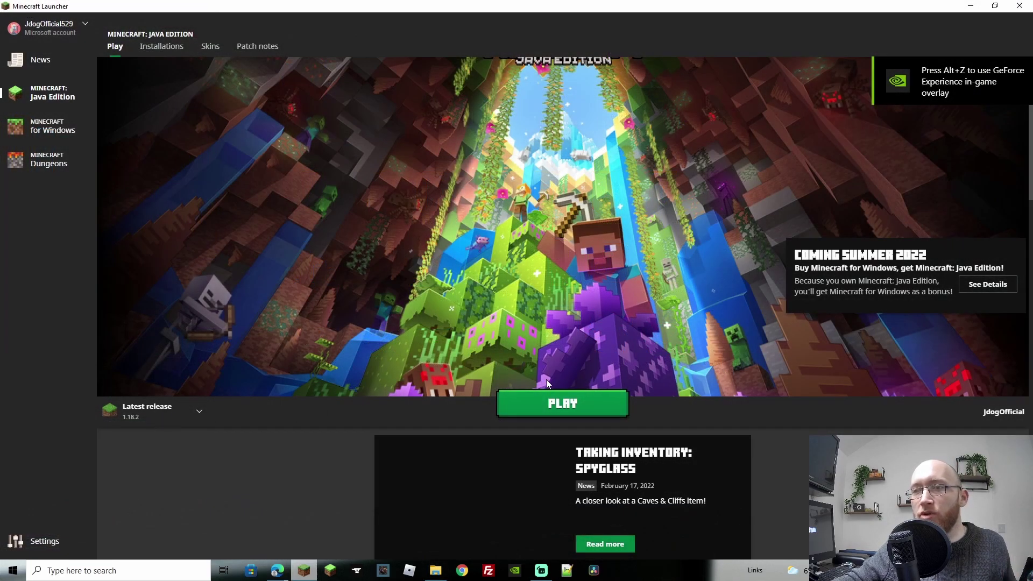
Run the latest Minecraft release 1.18.2 from the launcher and install OptiFine HD Ultra H6 pre1 into the default .minecraft folder.
{"action": "left_click", "coordinate": [570, 404]}
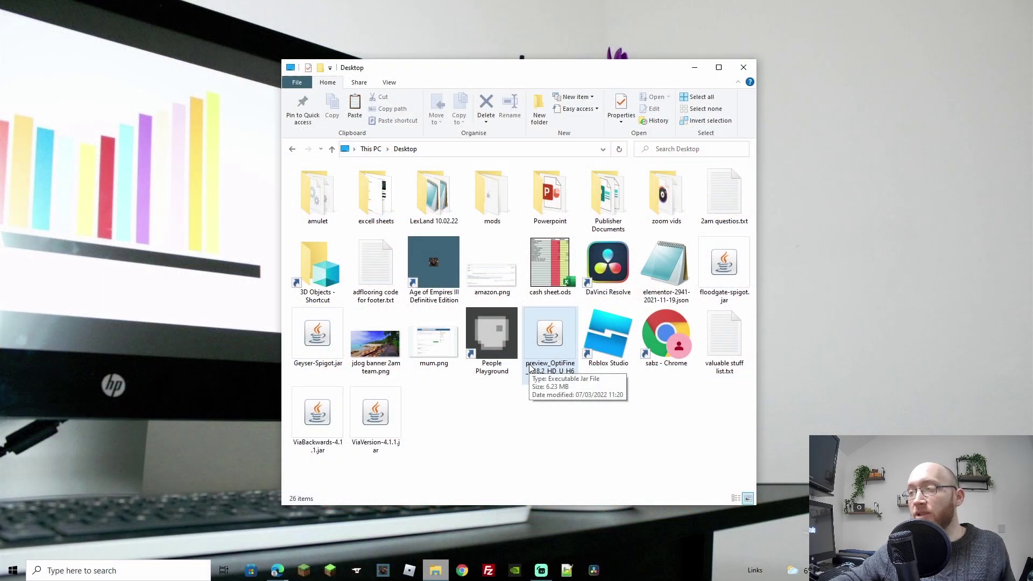
{"action": "double_click", "coordinate": [551, 340]}
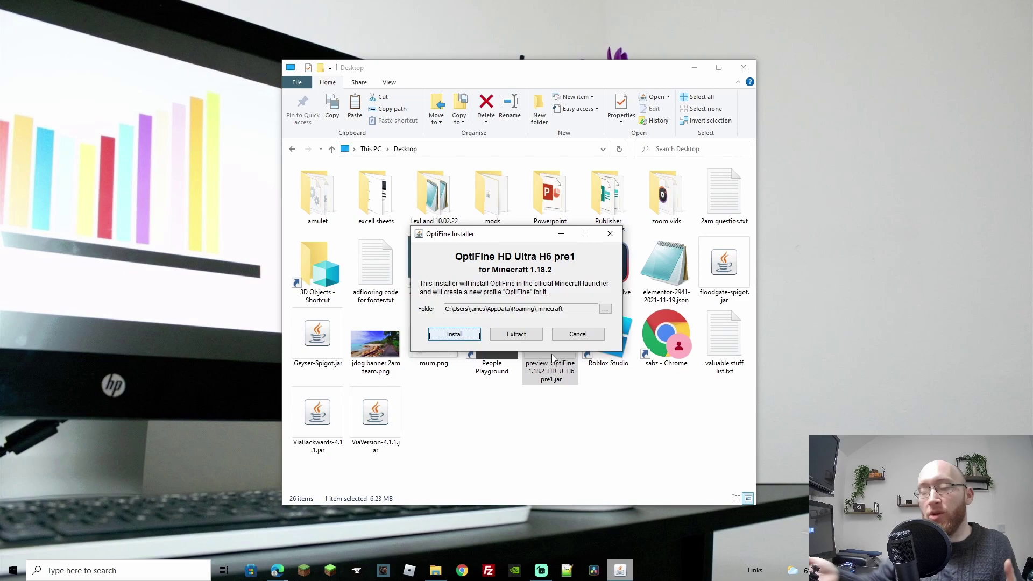
{"action": "left_click", "coordinate": [457, 336]}
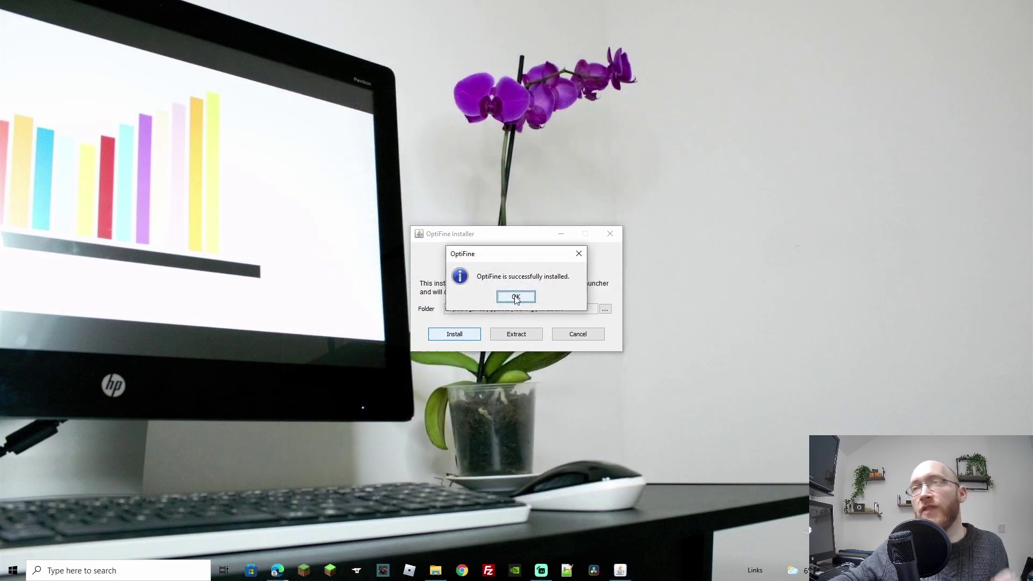
{"action": "left_click", "coordinate": [515, 297]}
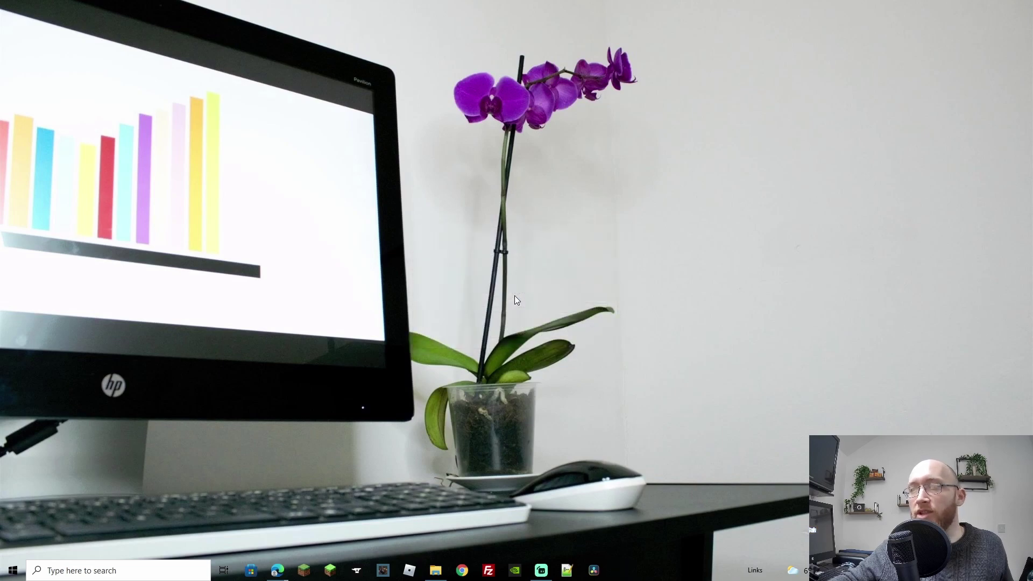
Open the Minecraft Launcher and look through the list of installations for the OptiFine 1.18.2 profile.
{"action": "left_click", "coordinate": [310, 570]}
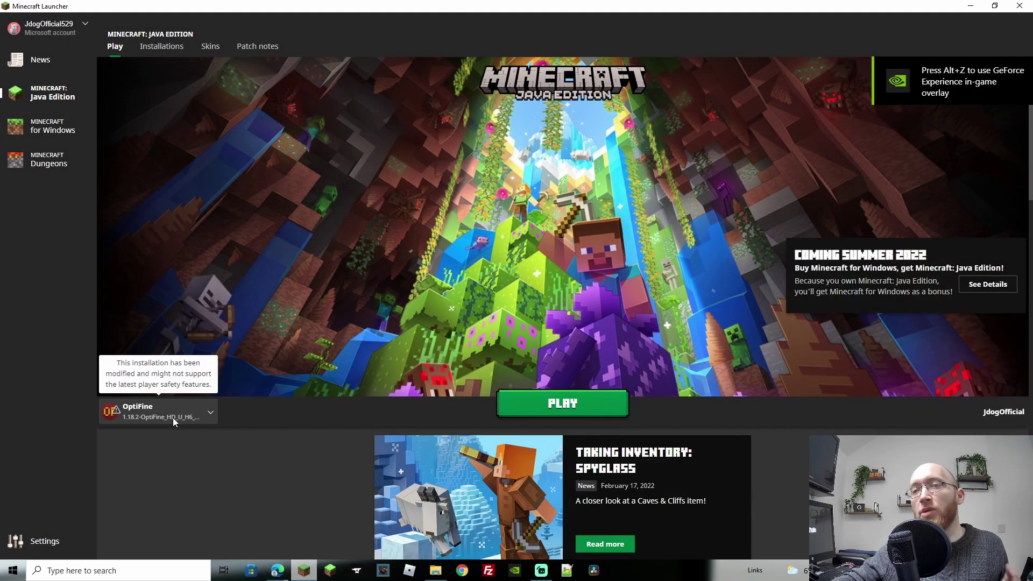
{"action": "left_click", "coordinate": [208, 415]}
{"action": "scroll", "coordinate": [185, 322], "scroll_direction": "down", "scroll_amount": 2}
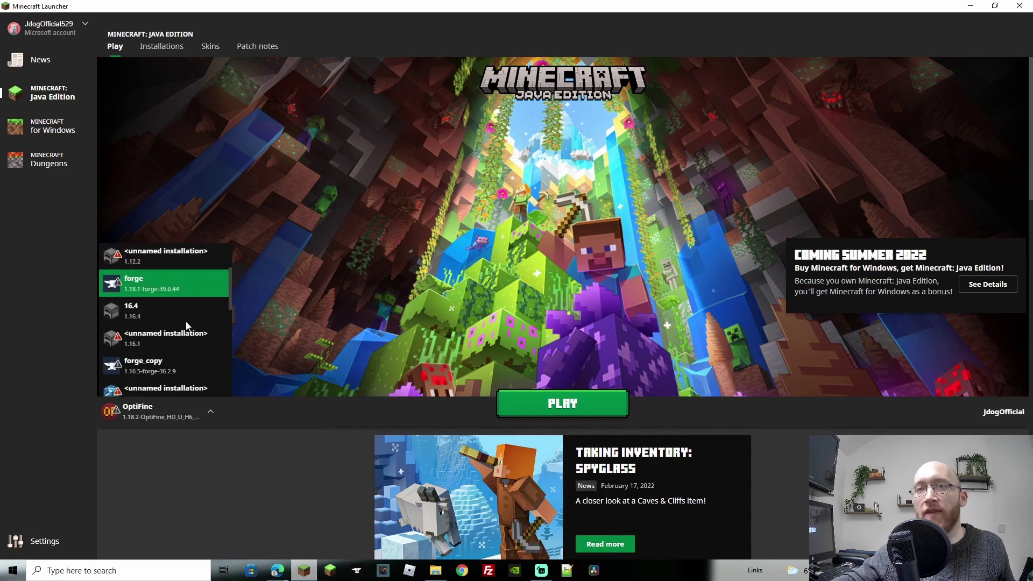
{"action": "scroll", "coordinate": [185, 321], "scroll_direction": "up", "scroll_amount": 2}
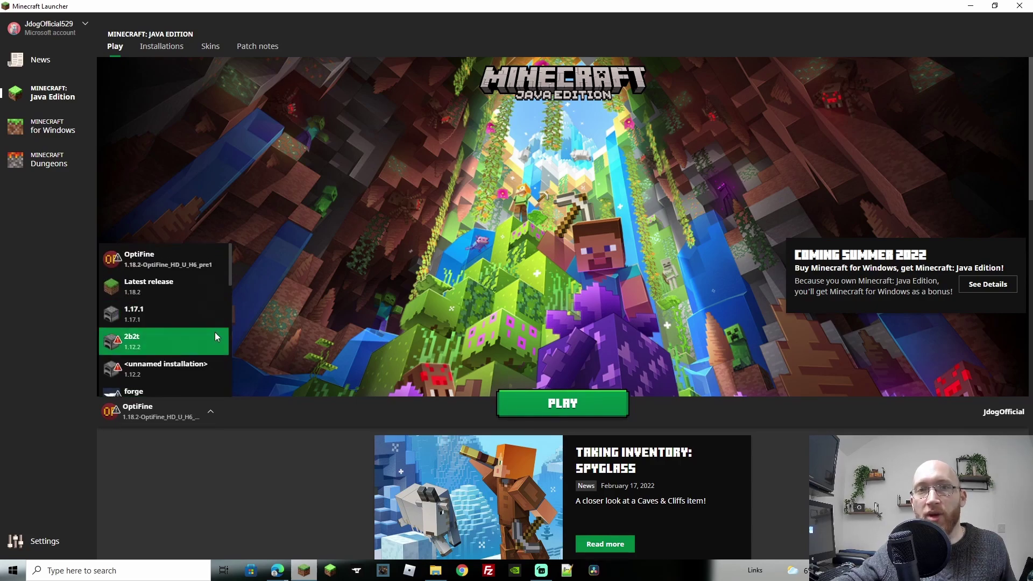
{"action": "left_click", "coordinate": [242, 269]}
{"action": "left_click", "coordinate": [169, 50]}
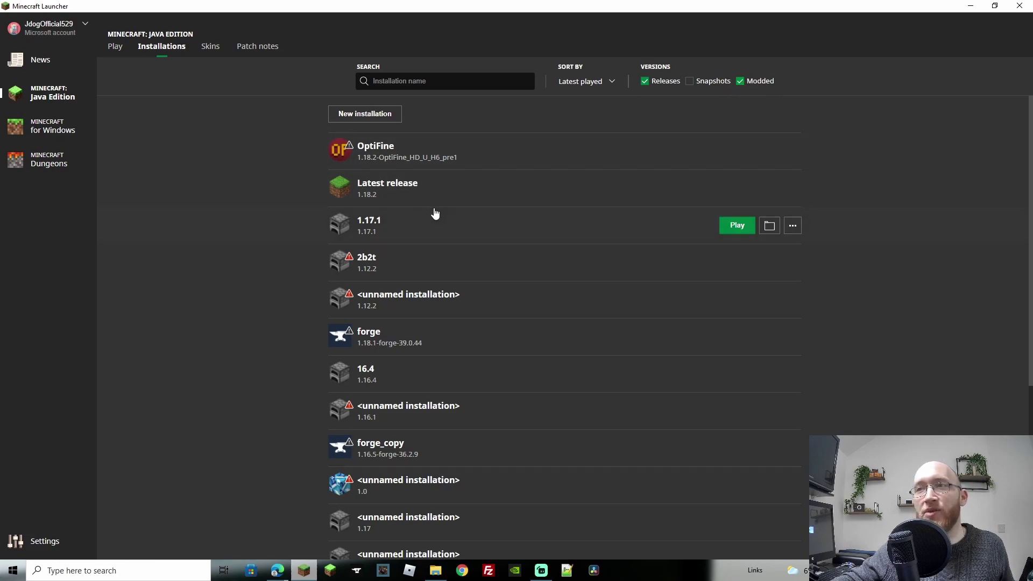
{"action": "left_click", "coordinate": [351, 116]}
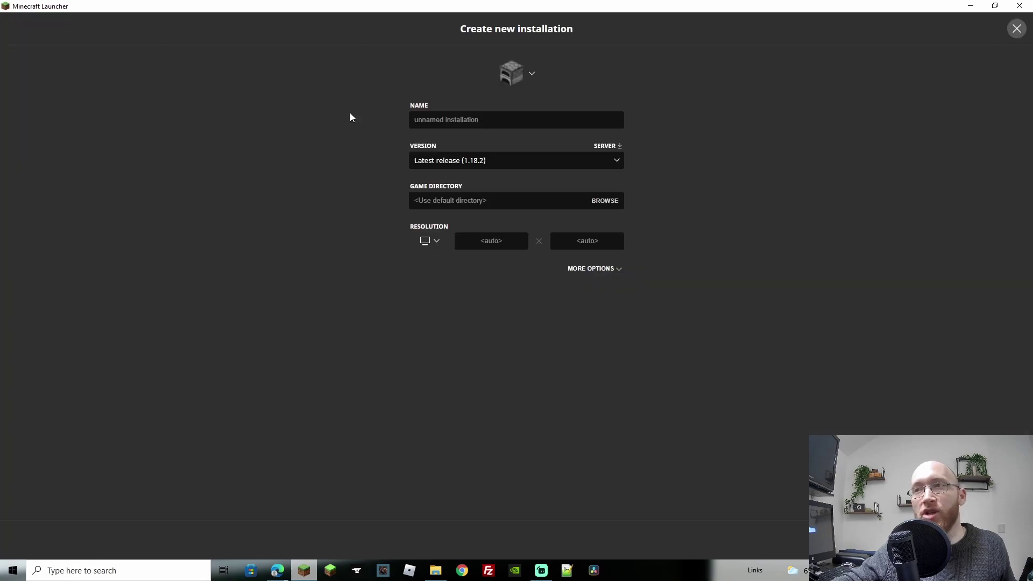
{"action": "left_click", "coordinate": [425, 163]}
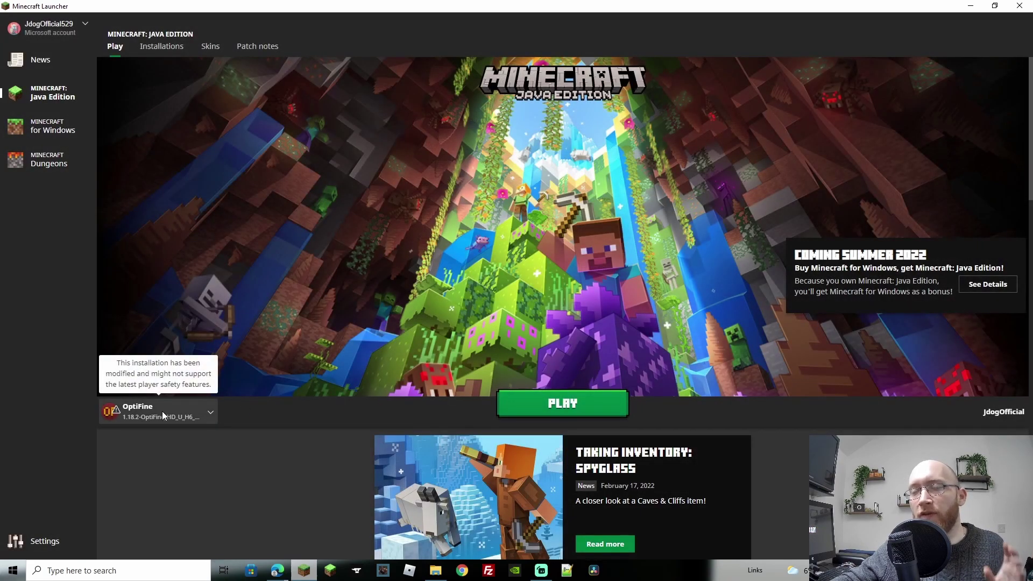
Launch Minecraft with the OptiFine 1.18.2 installation and enter singleplayer after checking the video settings.
{"action": "left_click", "coordinate": [529, 411]}
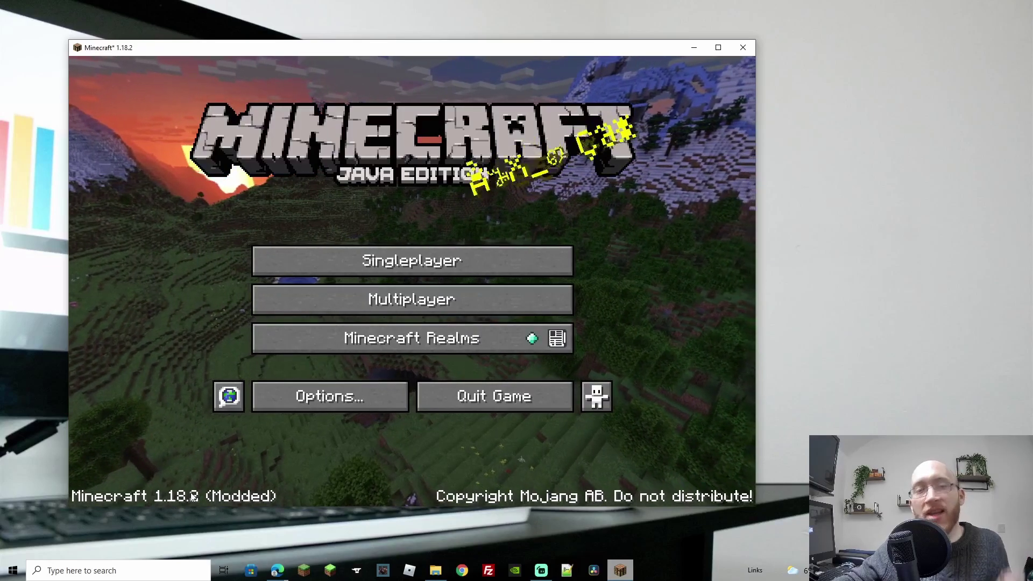
{"action": "left_click", "coordinate": [329, 396]}
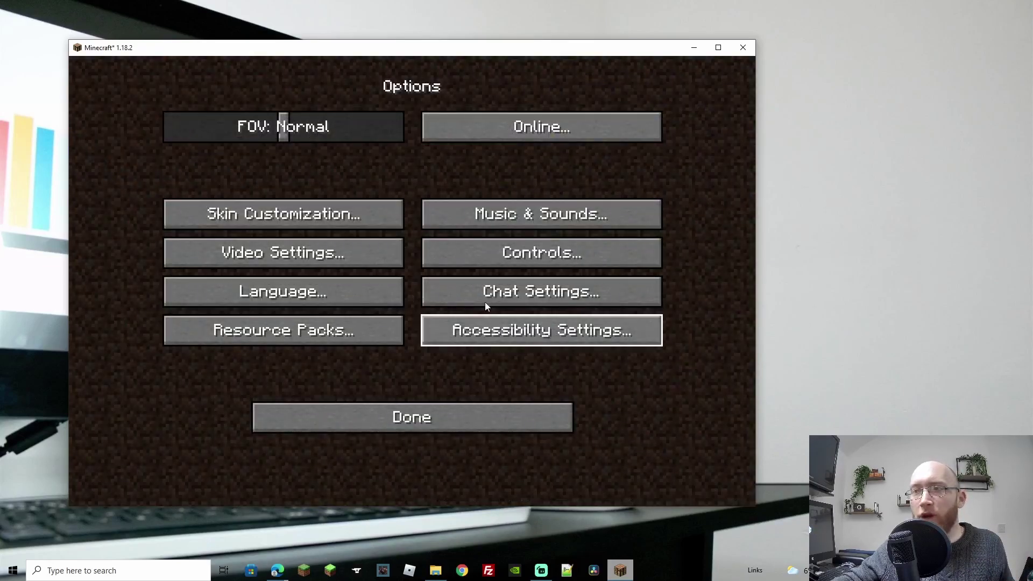
{"action": "left_click", "coordinate": [293, 250]}
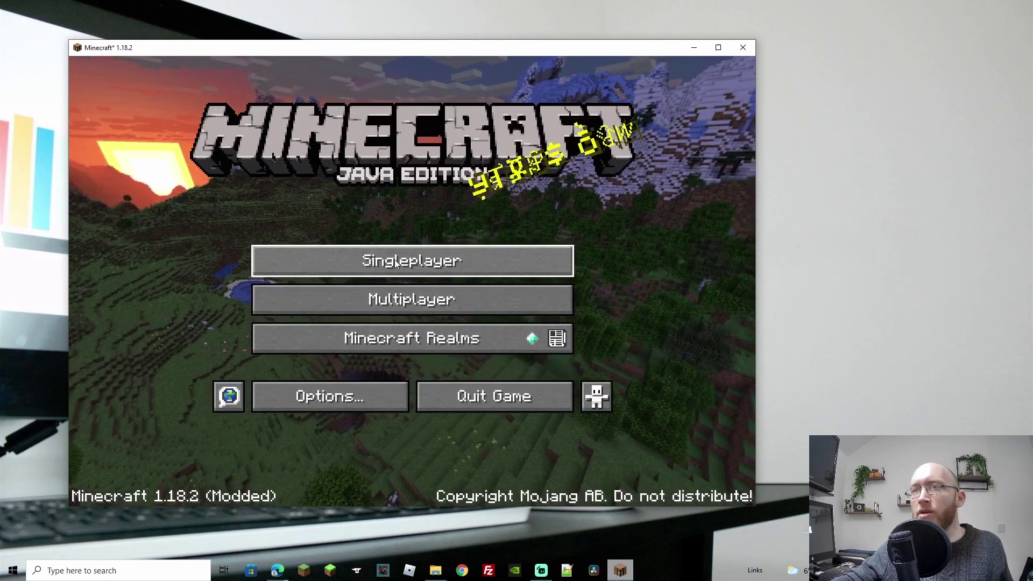
{"action": "left_click", "coordinate": [394, 259]}
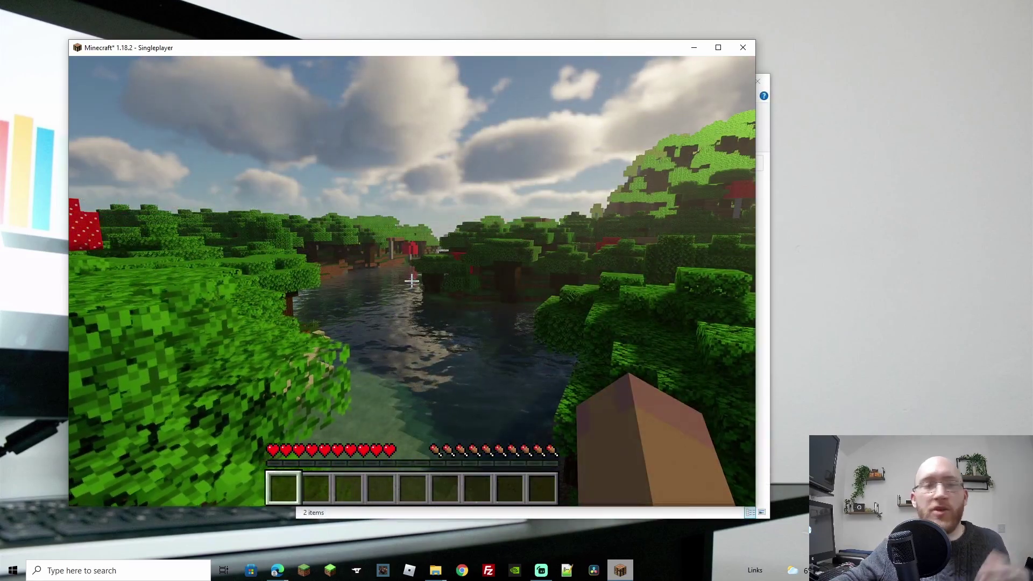
Apply the Sildurs Vibrant Shaders v1.283 Medium.zip shader pack in the video settings and return to the world.
{"action": "key", "text": "Escape"}
{"action": "left_click", "coordinate": [327, 318]}
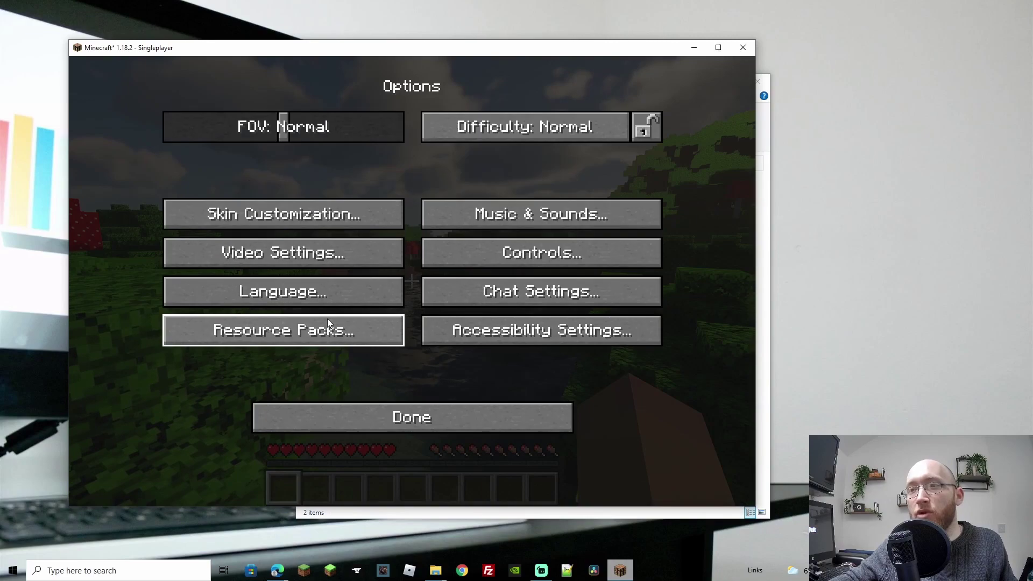
{"action": "left_click", "coordinate": [292, 262]}
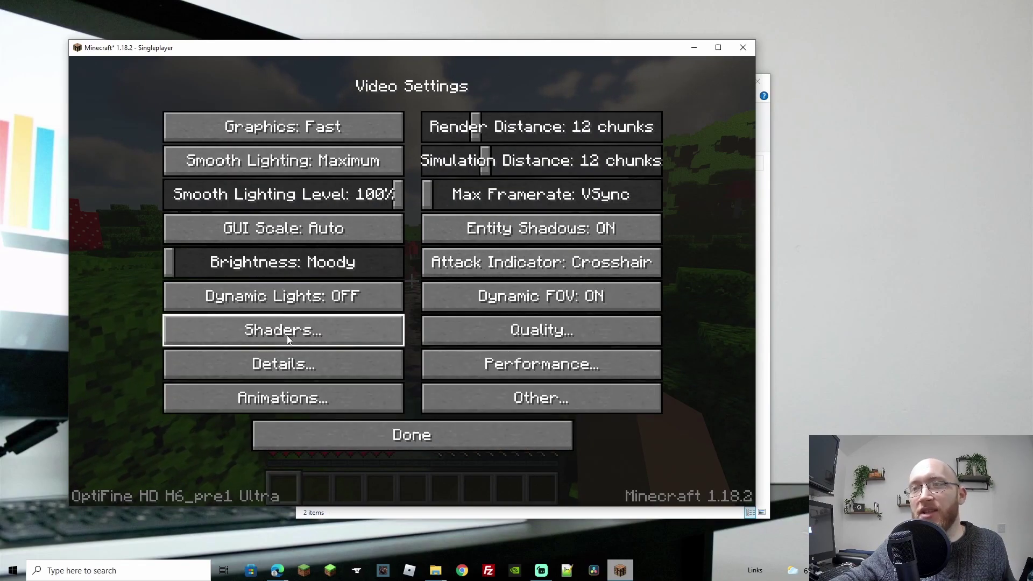
{"action": "left_click", "coordinate": [286, 335]}
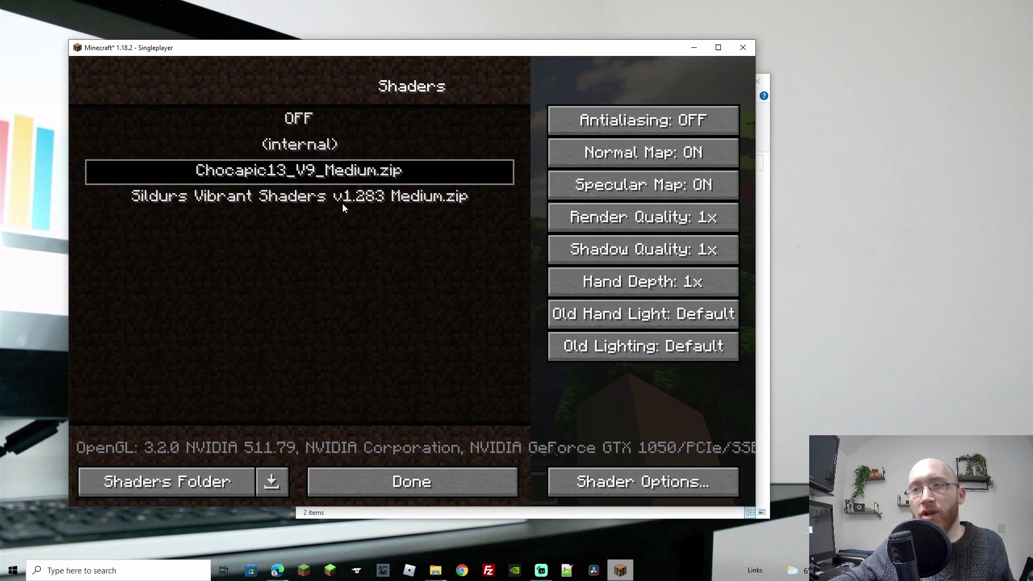
{"action": "left_click", "coordinate": [313, 202]}
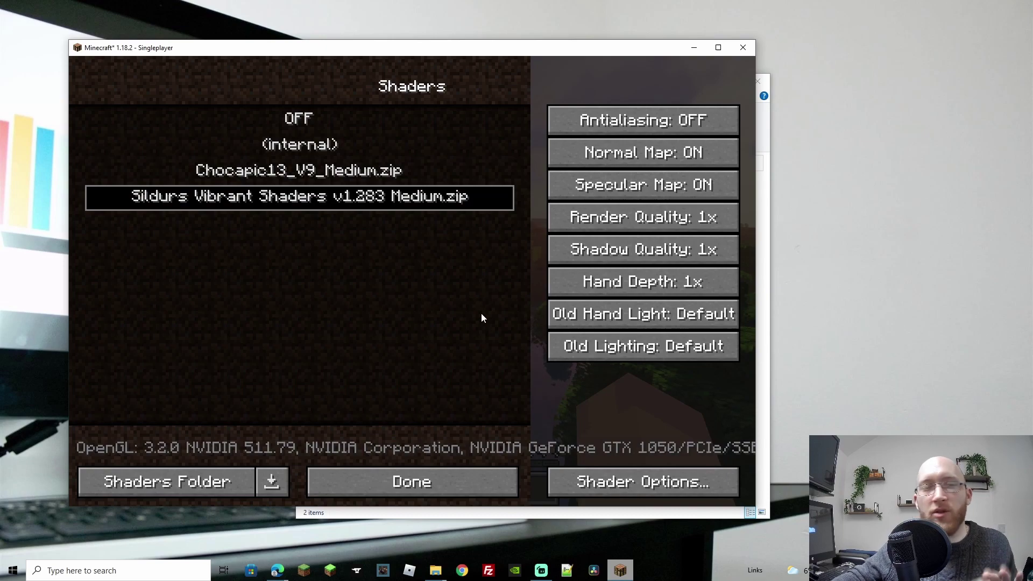
{"action": "left_click", "coordinate": [438, 476]}
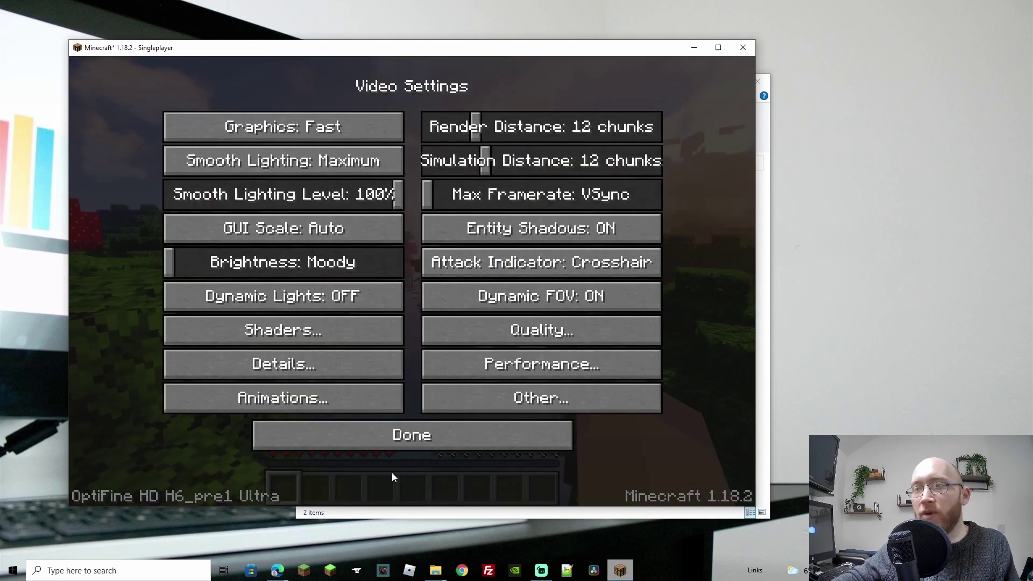
{"action": "left_click", "coordinate": [406, 437]}
{"action": "left_click", "coordinate": [404, 433]}
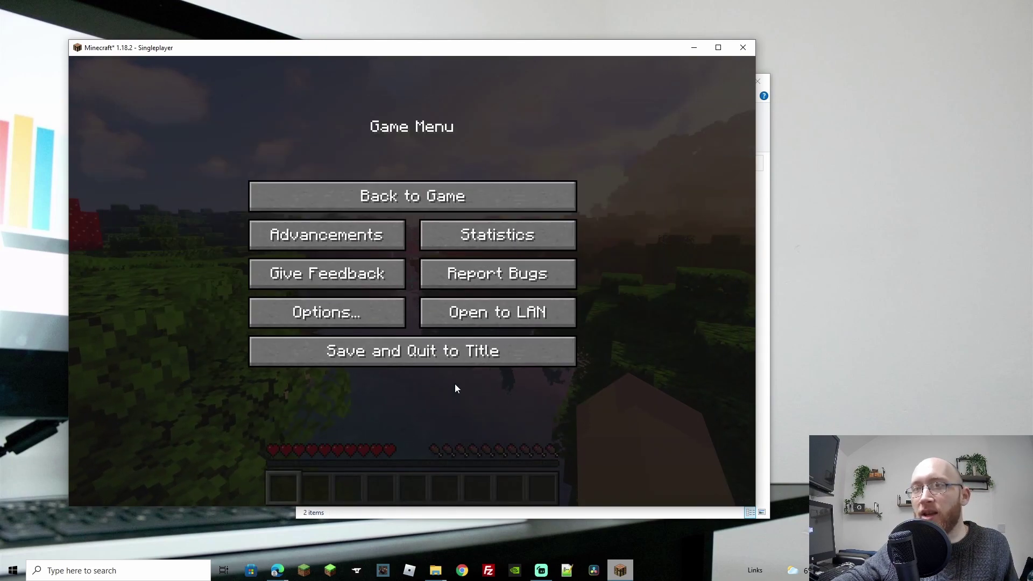
{"action": "left_click", "coordinate": [411, 196]}
Open the shaderpacks folder from the shader settings of the running game.
{"action": "key", "text": "Escape"}
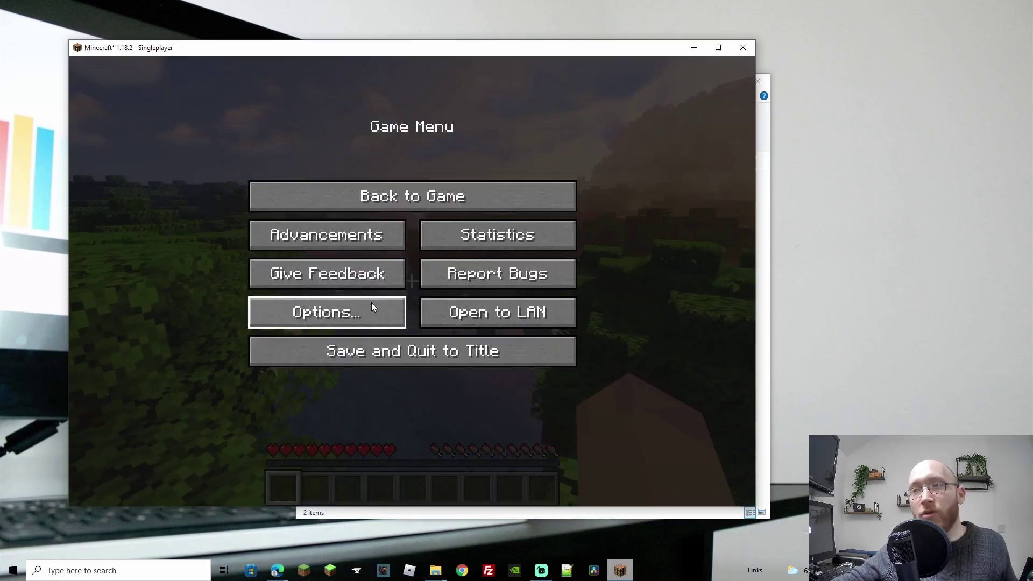
{"action": "left_click", "coordinate": [369, 306]}
{"action": "left_click", "coordinate": [261, 249]}
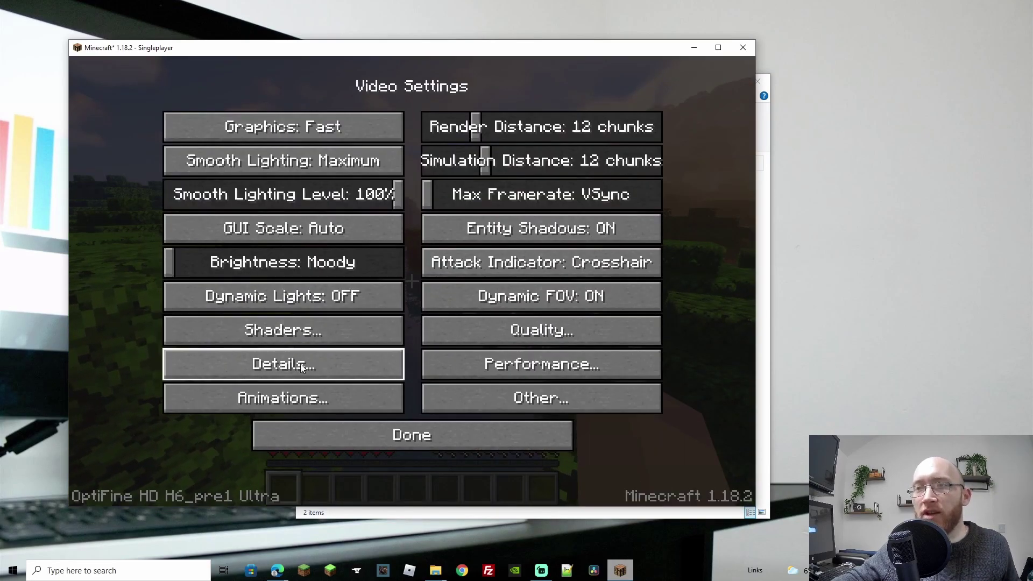
{"action": "left_click", "coordinate": [301, 334]}
{"action": "left_click", "coordinate": [195, 486]}
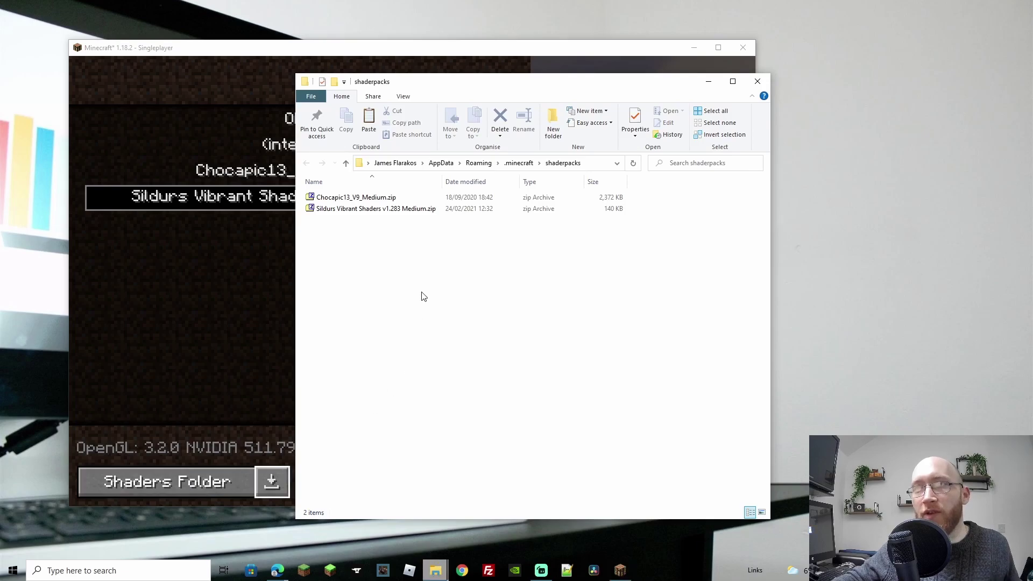